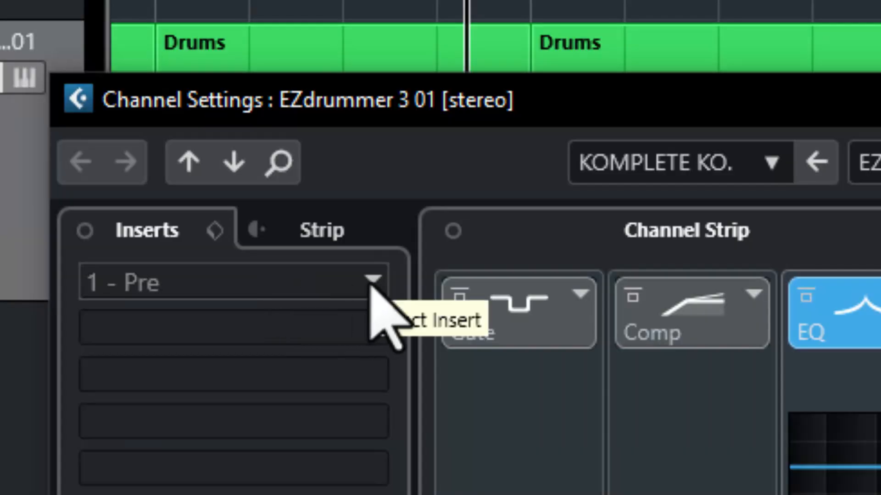
Step: Load the iZotope Trash 2 distortion into the first insert slot of the EZdrummer 3 channel
click(367, 281)
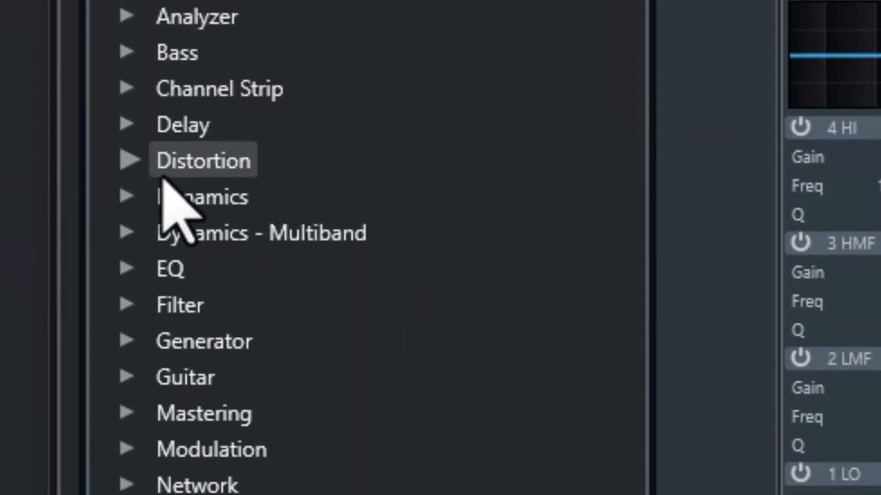
click(126, 170)
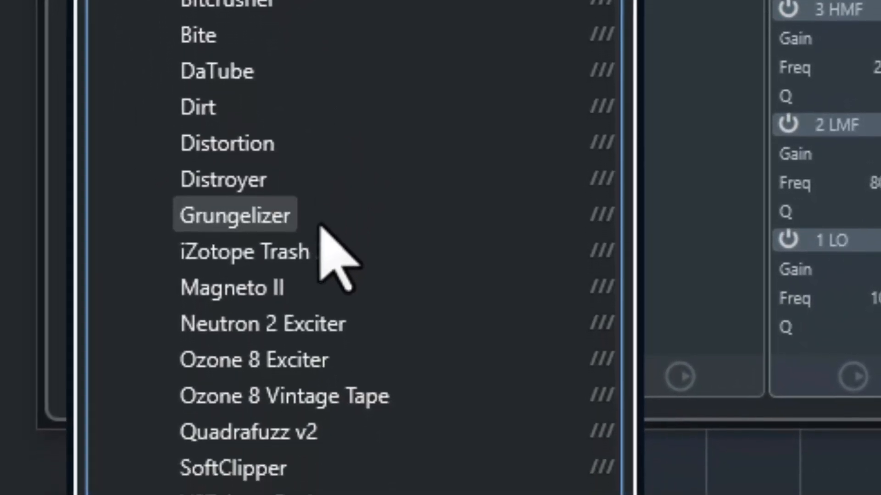
click(338, 246)
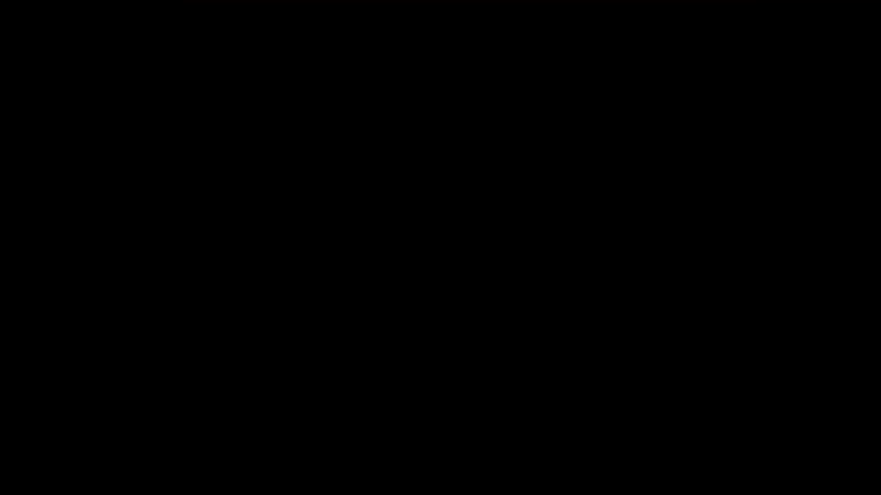
Step: Look through the iZotope Trash product page, including the plug-in overview and the Trash module section
scroll(441, 248, down, 8)
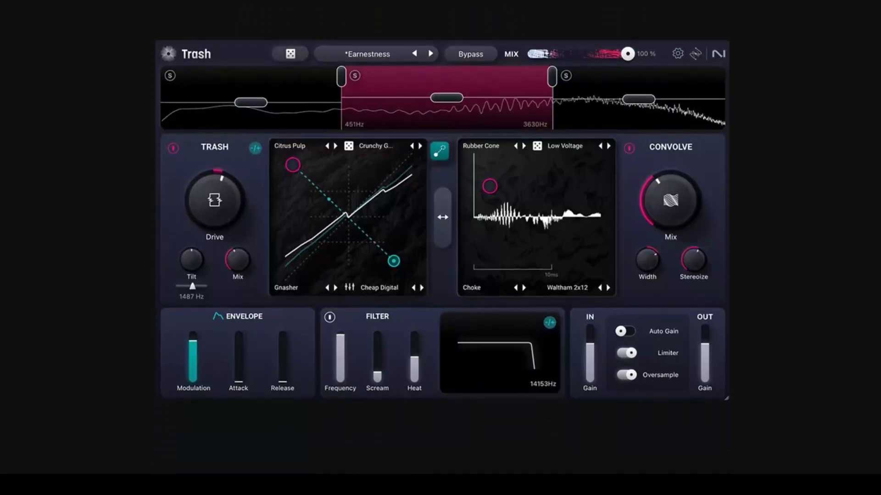
scroll(440, 248, down, 5)
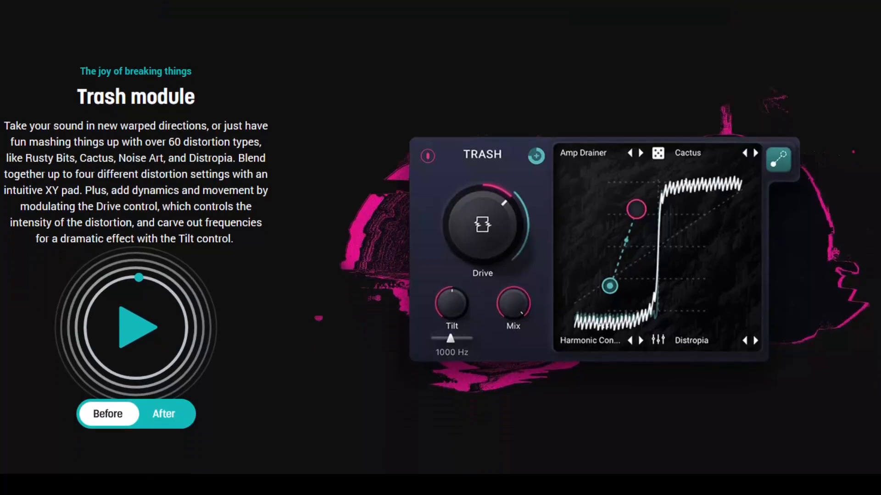
scroll(440, 247, down, 5)
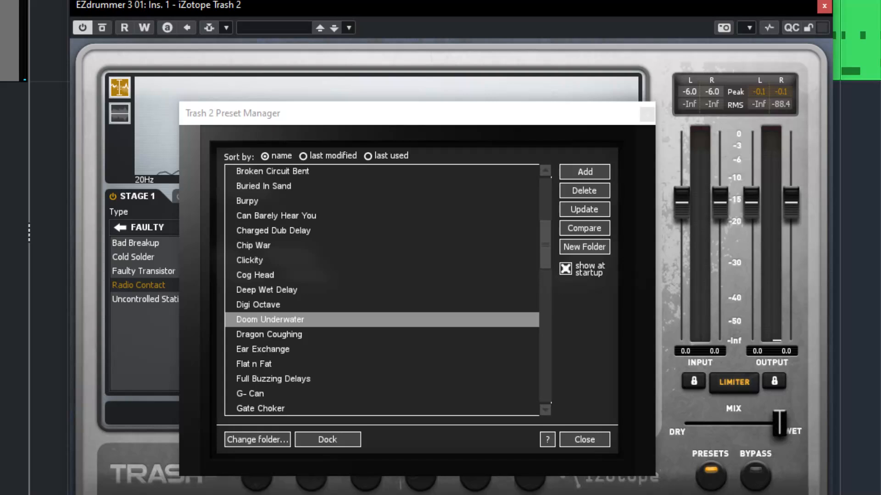
Step: Audition Trash 2 presets on the playing drum loop, loading Buried In Sand and then Absolutely Broken from the Experimental folder
key(space)
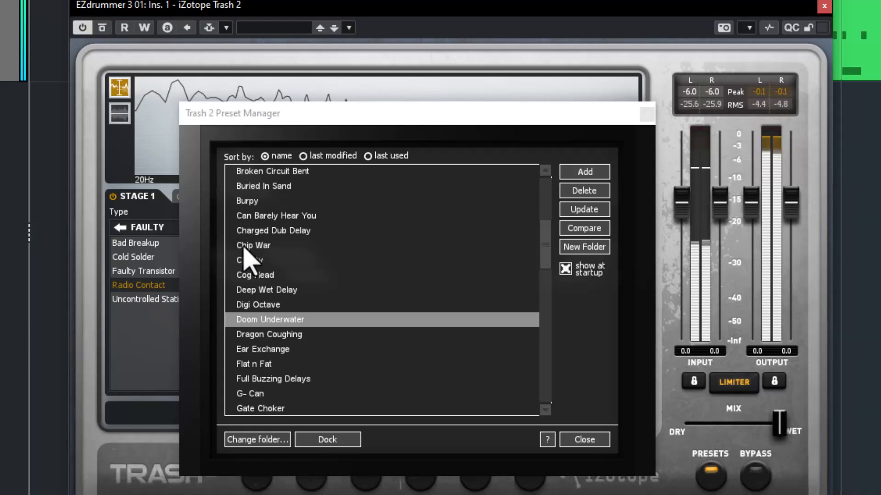
click(279, 186)
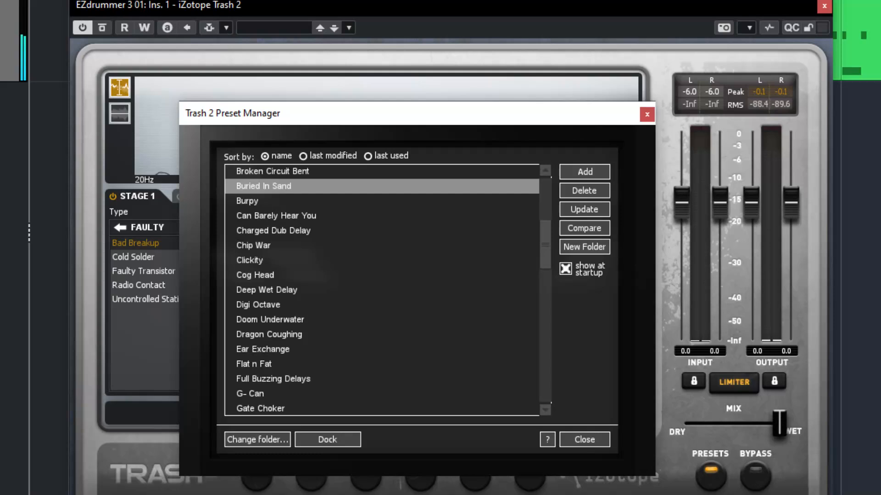
click(0, 244)
key(space)
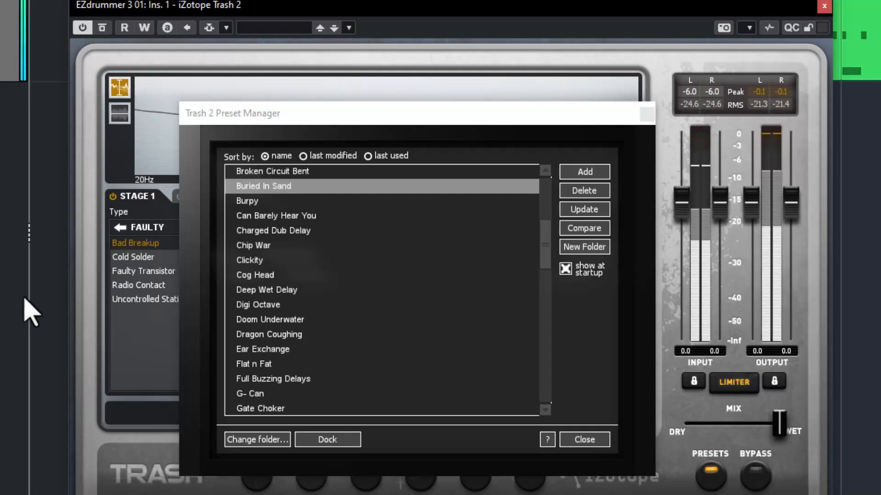
drag(556, 119, 516, 133)
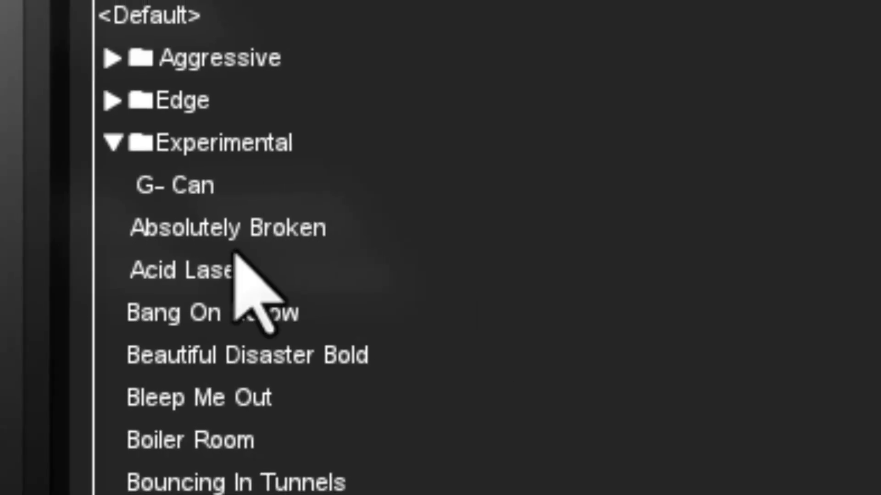
click(250, 231)
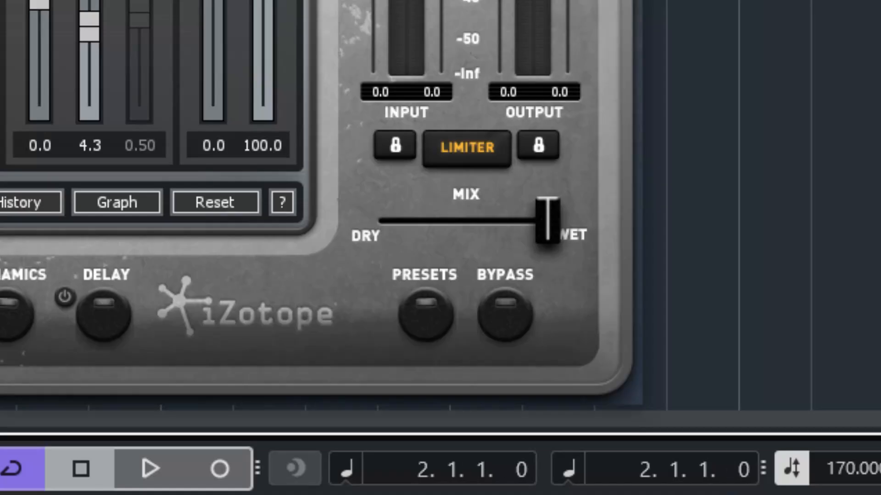
Step: Play the drums and lower the Trash 2 wet/dry Mix to a mostly dry blend
key(space)
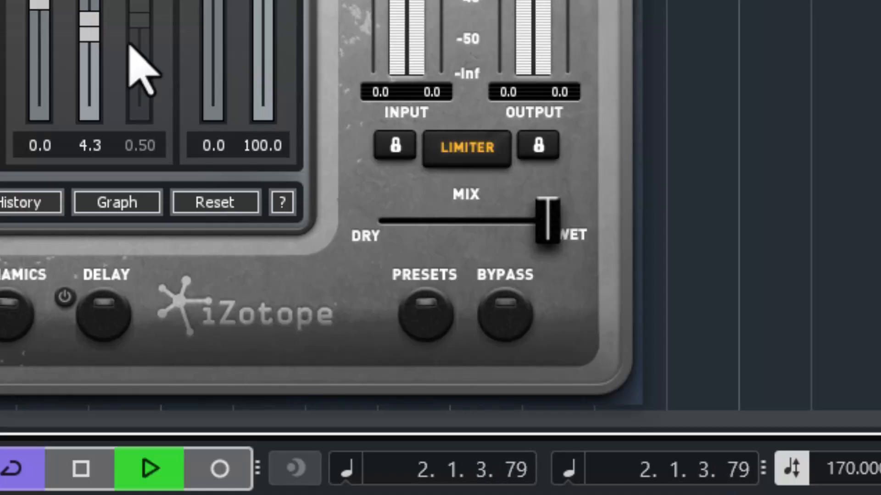
drag(549, 232, 424, 247)
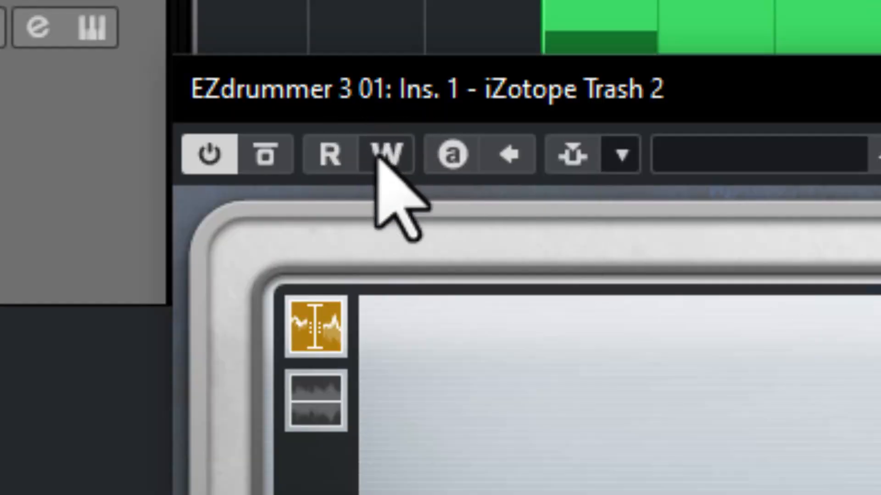
Step: Enable automation writing for Trash 2 and record Mix changes between dry and wet while playing from the start of the drum loop
click(380, 162)
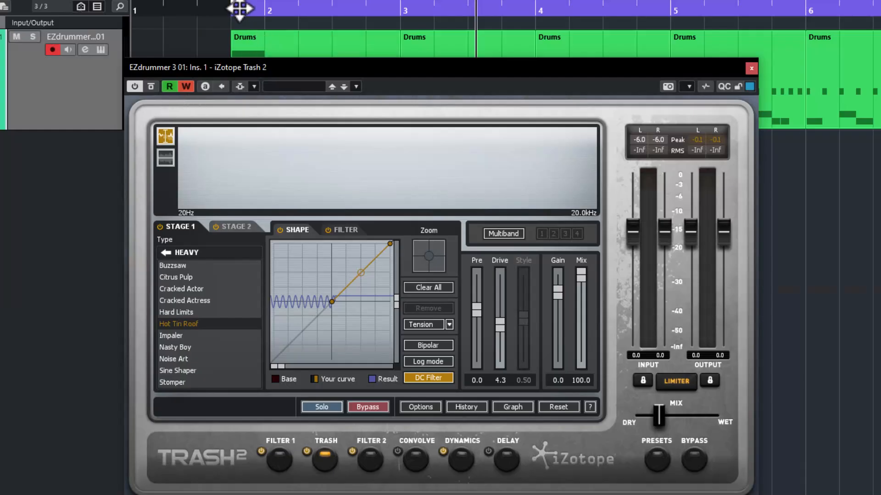
click(225, 8)
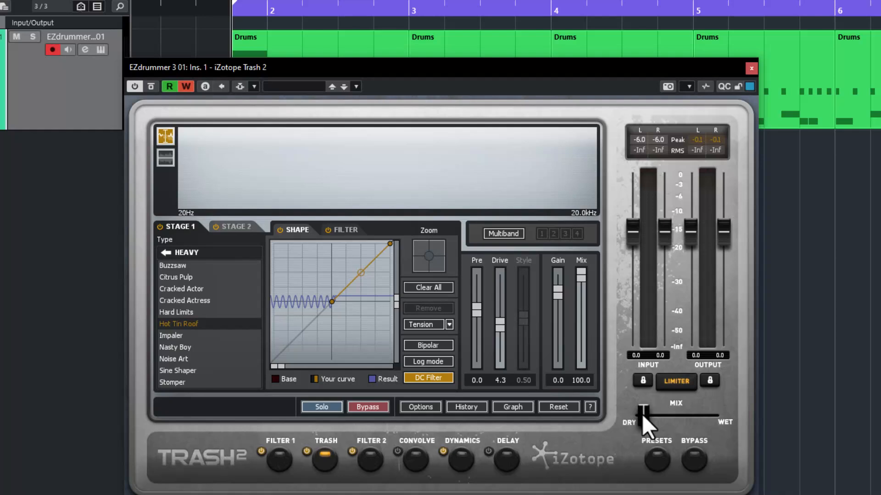
key(space)
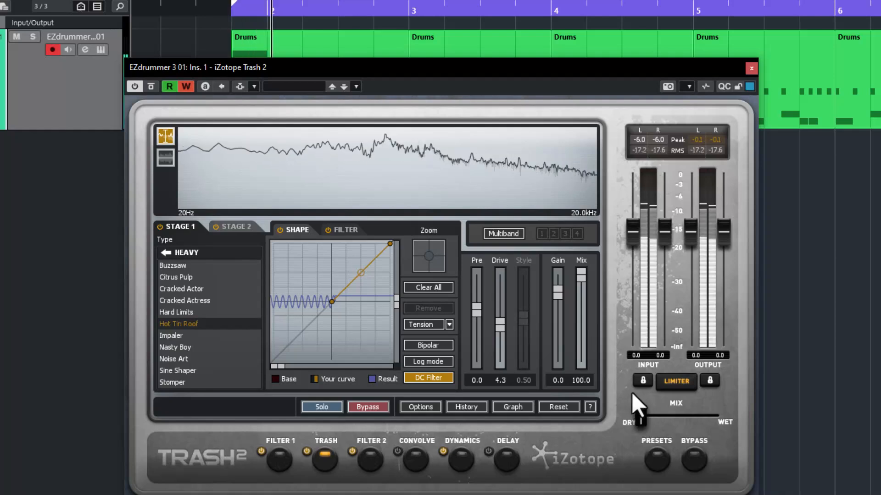
drag(640, 419, 695, 423)
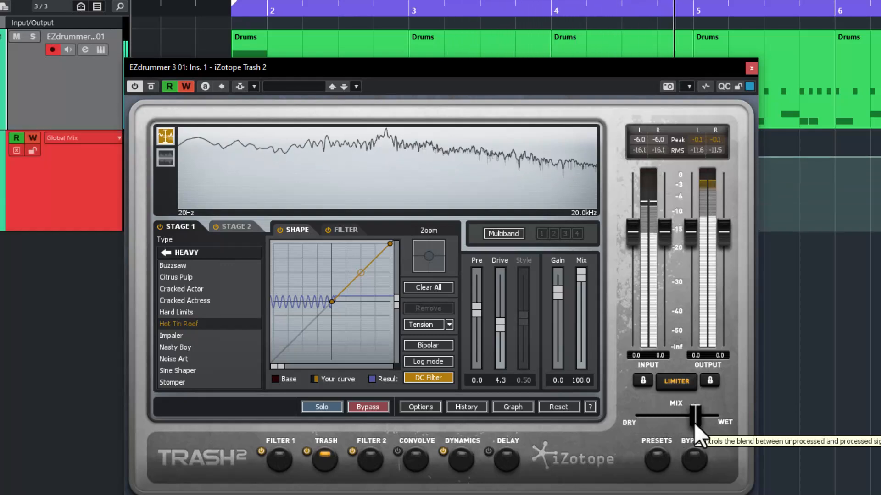
drag(695, 423, 599, 422)
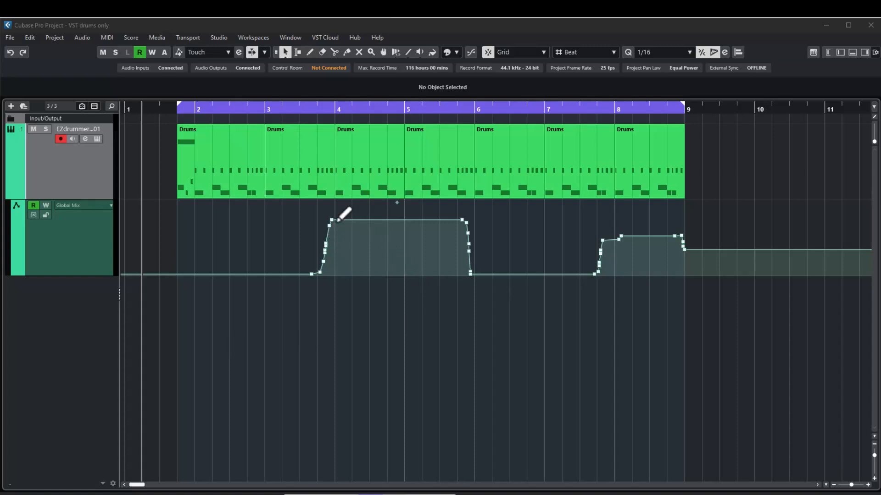
Step: Reshape the recorded Global Mix automation by adjusting its points near bar 4 and bar 8
mouse_move(331, 222)
mouse_down()
mouse_move(411, 225)
mouse_move(405, 275)
mouse_move(406, 224)
mouse_move(335, 218)
mouse_up()
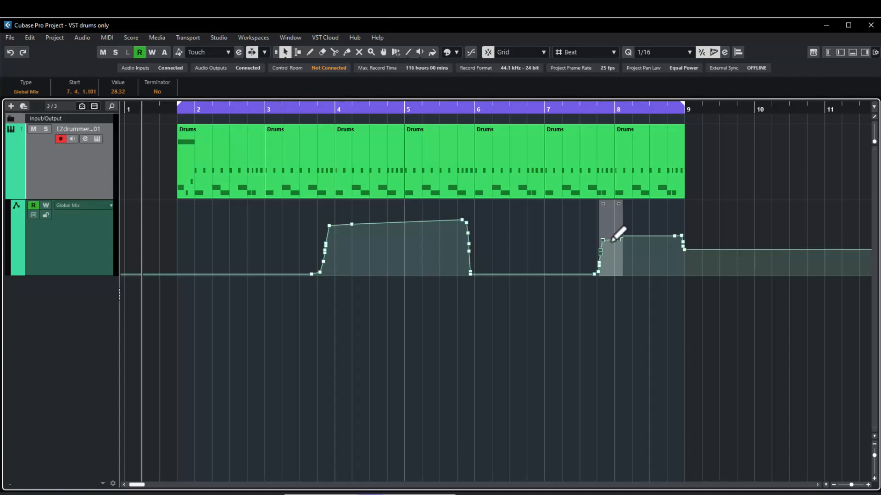
drag(612, 241, 611, 240)
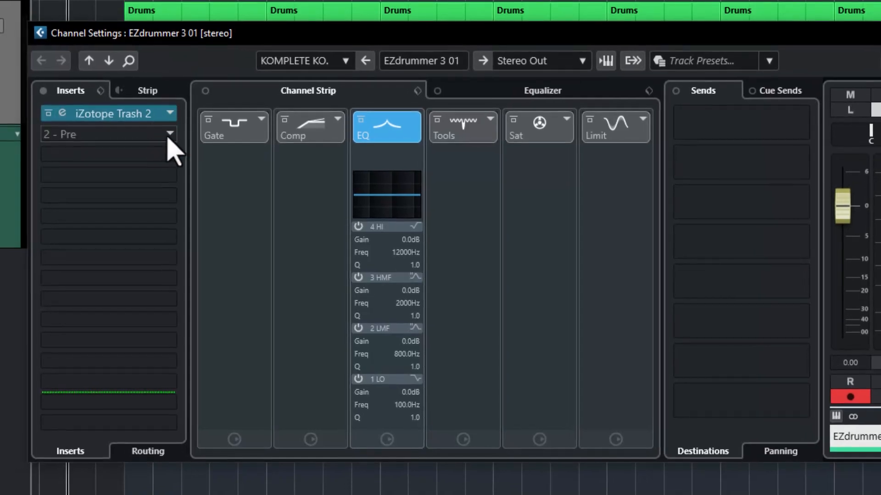
Step: Load the Raum reverb into the second insert slot and record automation of its mix amount during playback
click(143, 137)
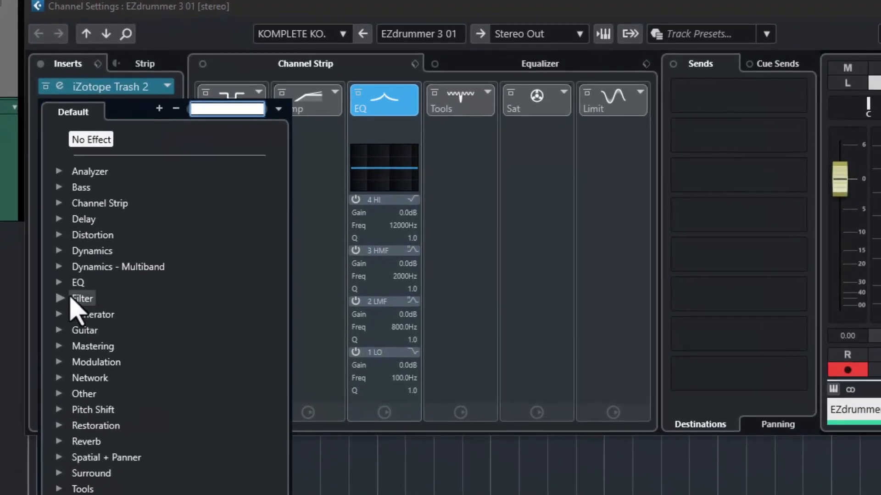
click(64, 429)
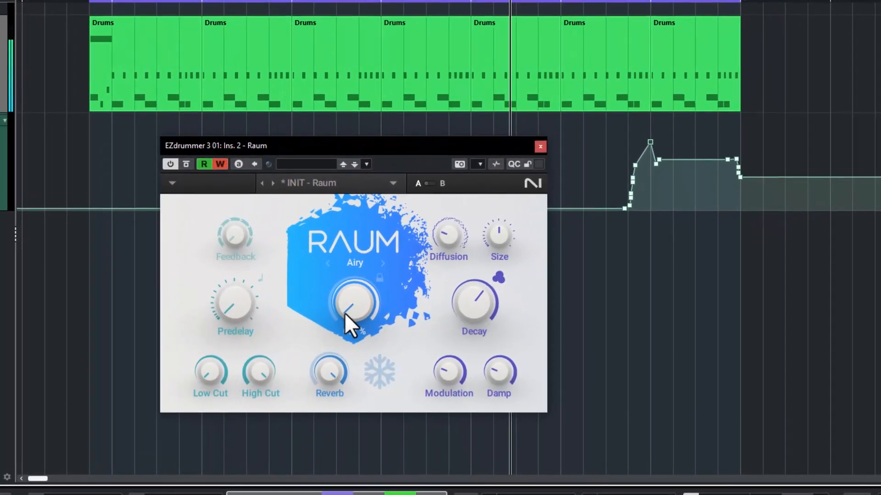
drag(340, 313, 340, 293)
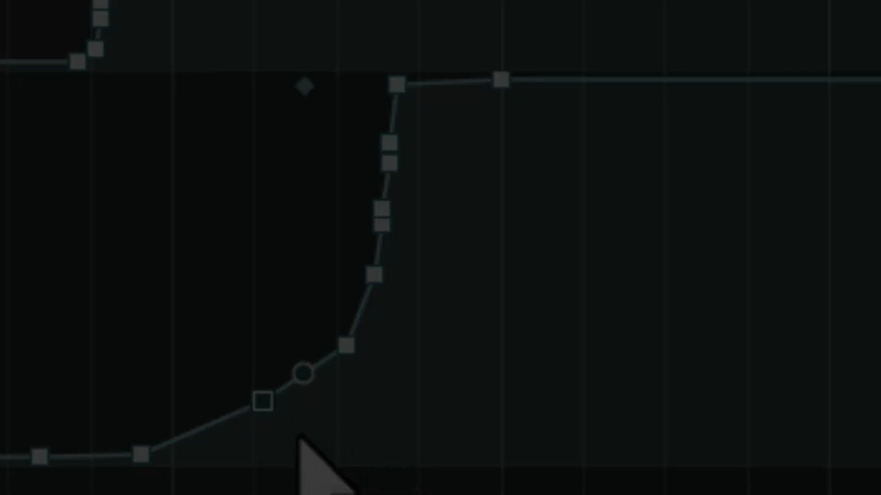
Step: Delete the intermediate automation points along the rise of the reverb mix curve
key(Delete)
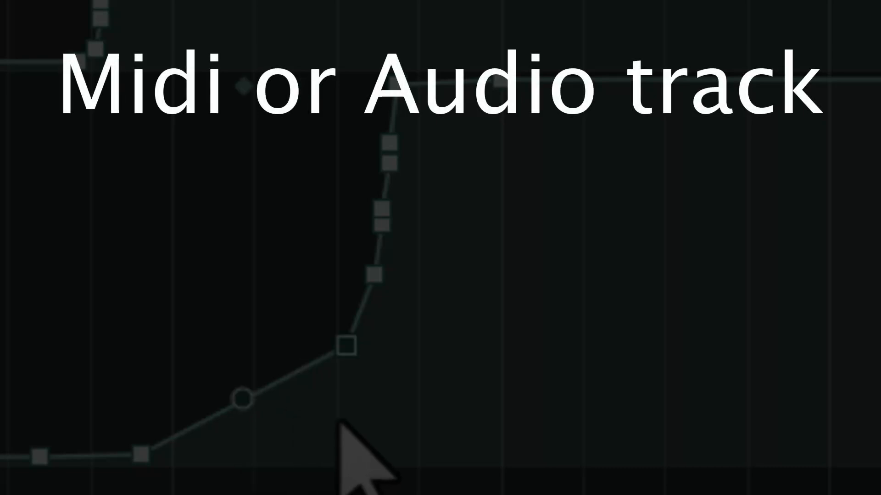
key(Delete)
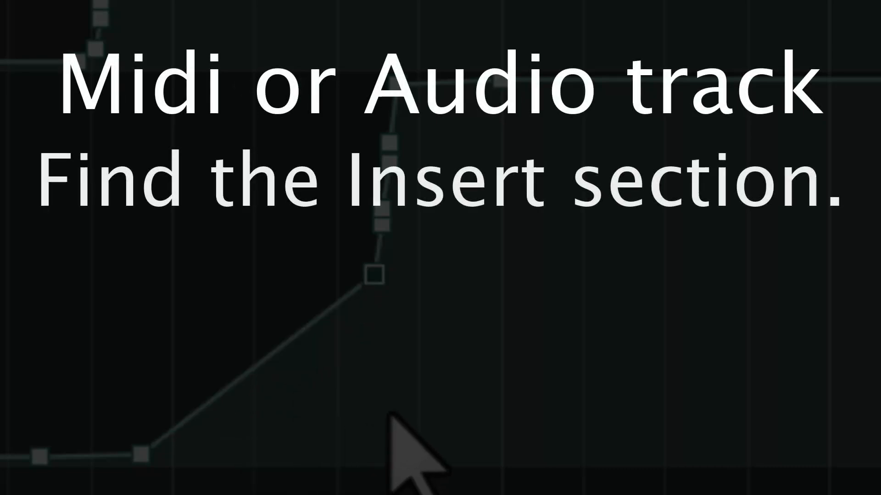
key(Delete)
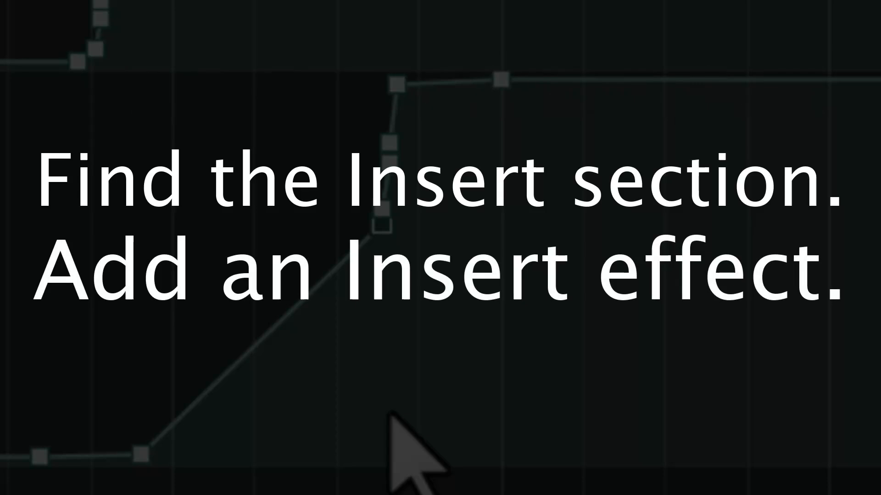
key(Delete)
key(Delete)
key(Delete)
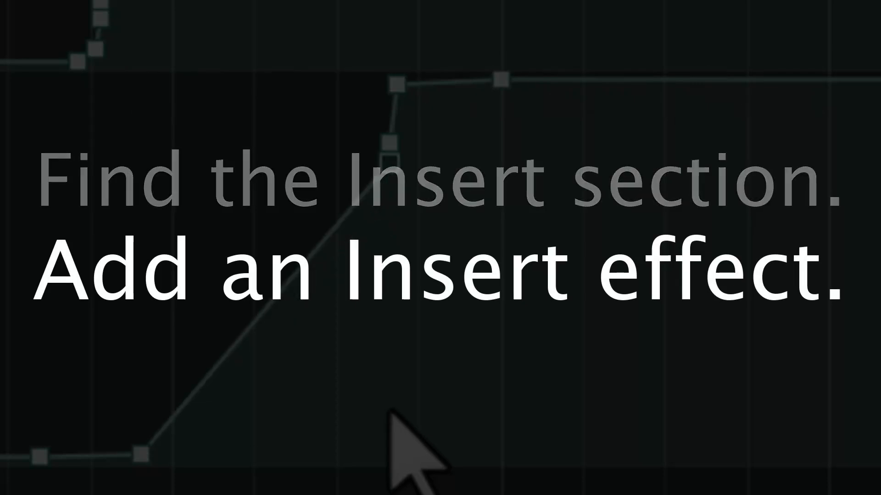
key(Delete)
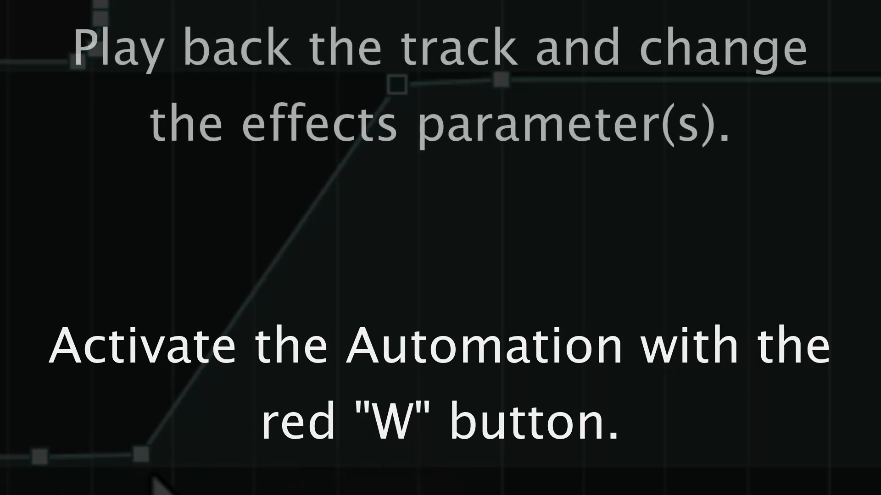
Step: Move the reverb mix points to form a steep rise to 100 % at beat 4 of bar 8, and play back the end of the loop
drag(142, 461, 410, 479)
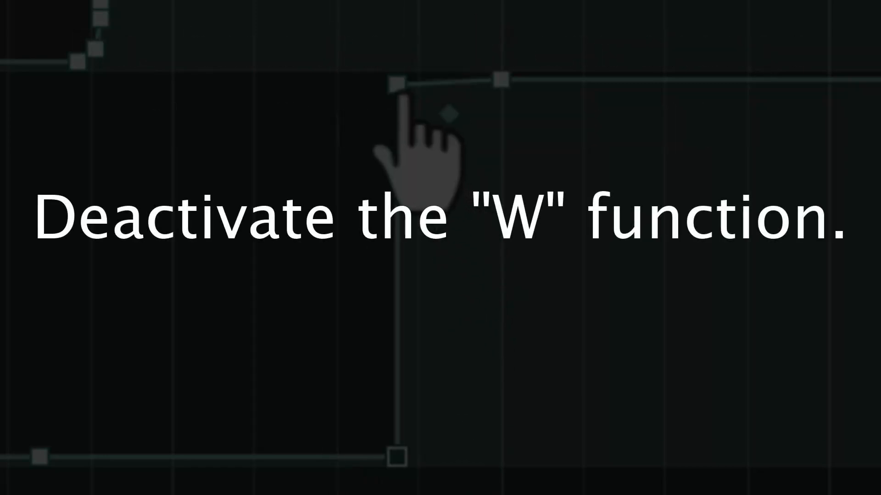
drag(406, 97, 470, 92)
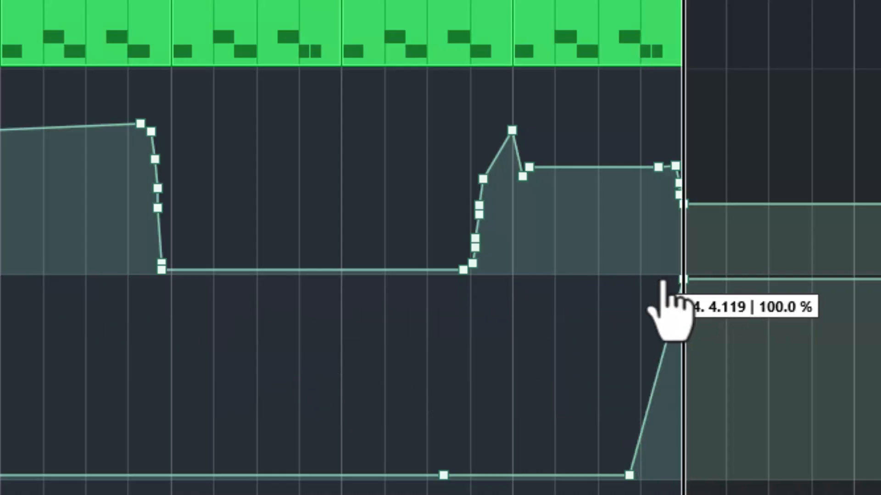
drag(664, 282, 660, 276)
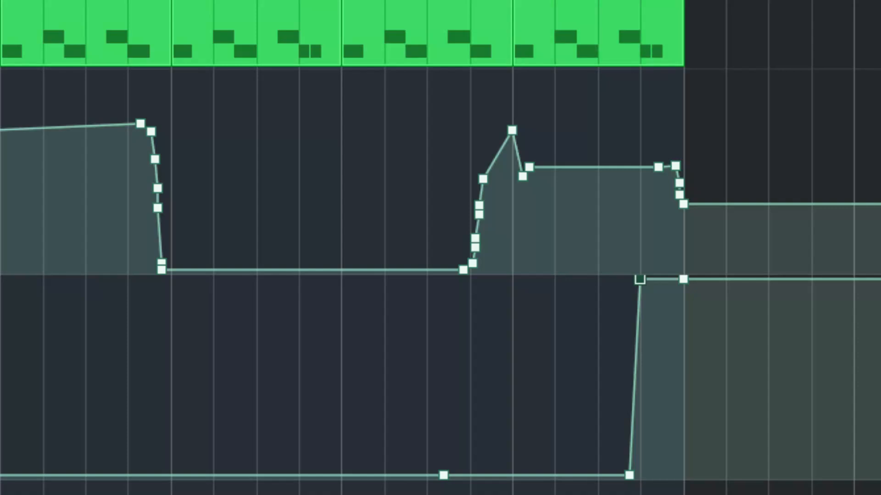
drag(327, 470, 417, 476)
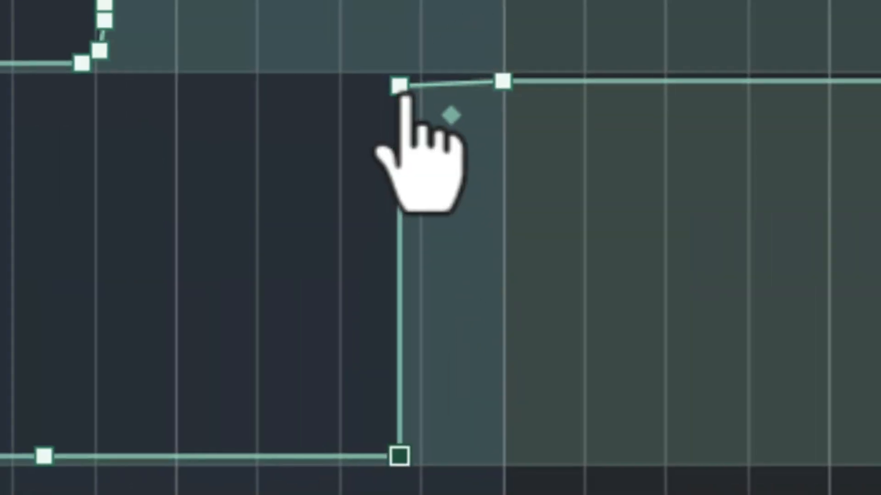
drag(405, 94, 461, 87)
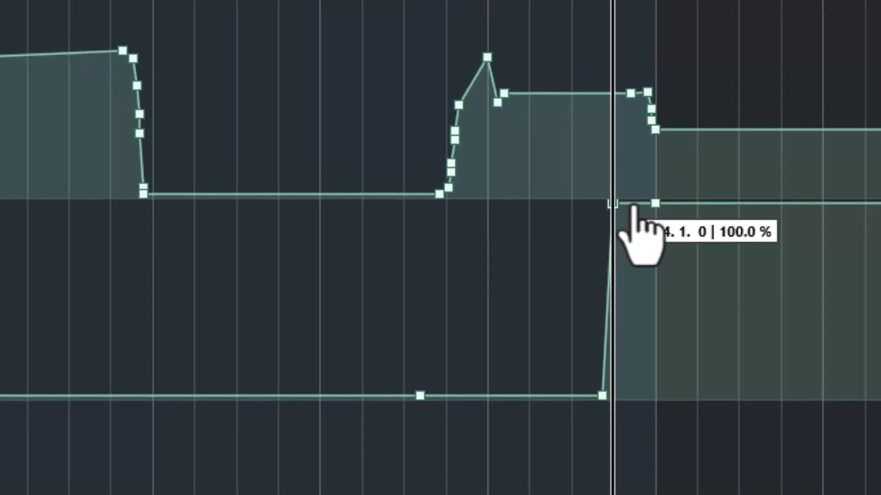
drag(633, 206, 714, 262)
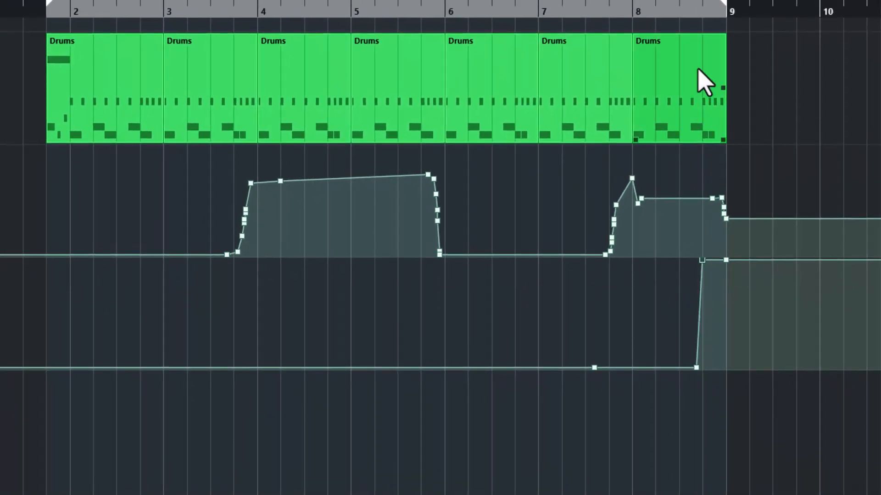
drag(633, 10, 590, 10)
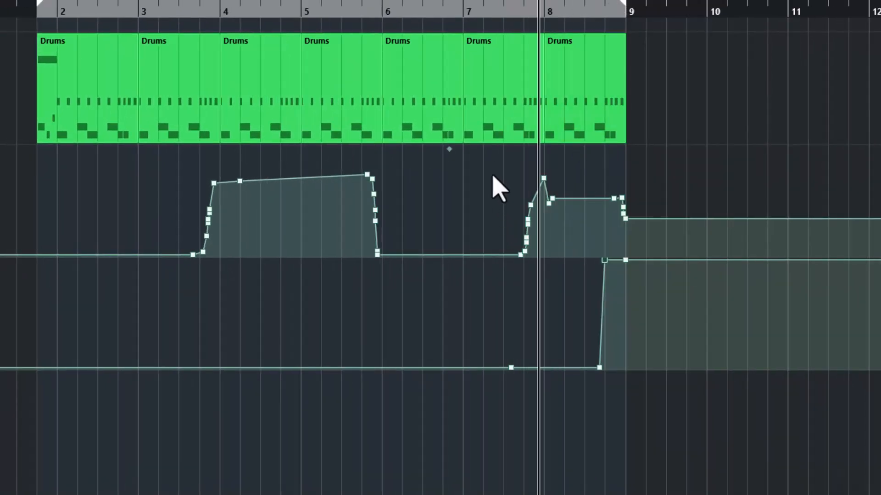